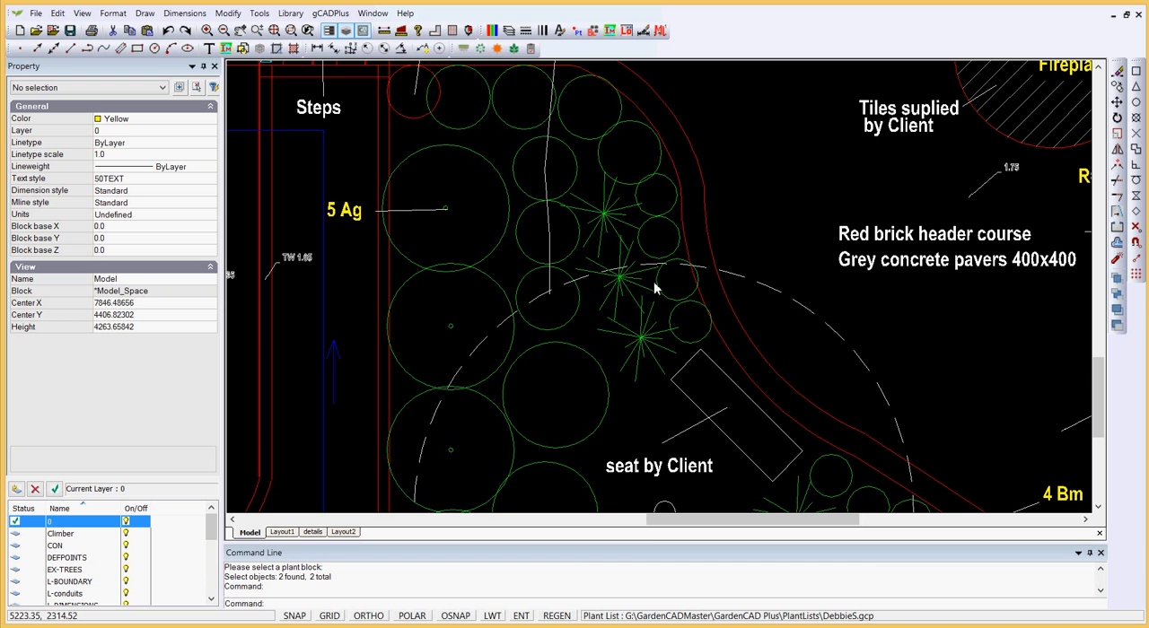
# Step: Inspect the properties of one 600SHRUB symbol and one tussock symbol in the planting bed, clearing the selection after each
pyautogui.click(631, 188)
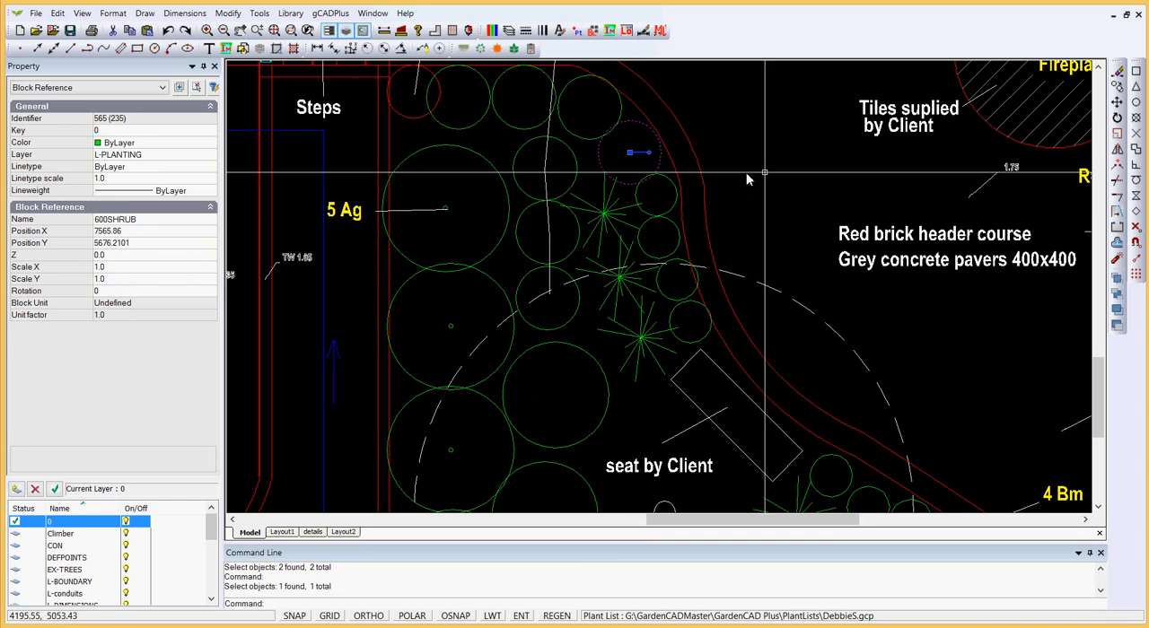
pyautogui.press('Escape')
pyautogui.click(604, 216)
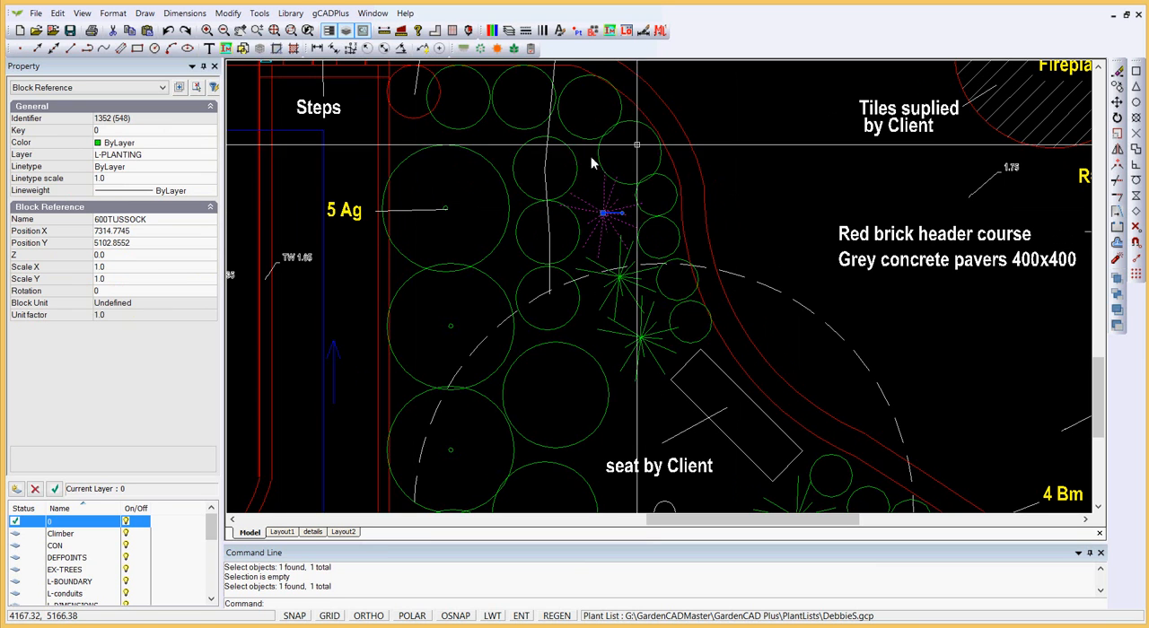
pyautogui.press('Escape')
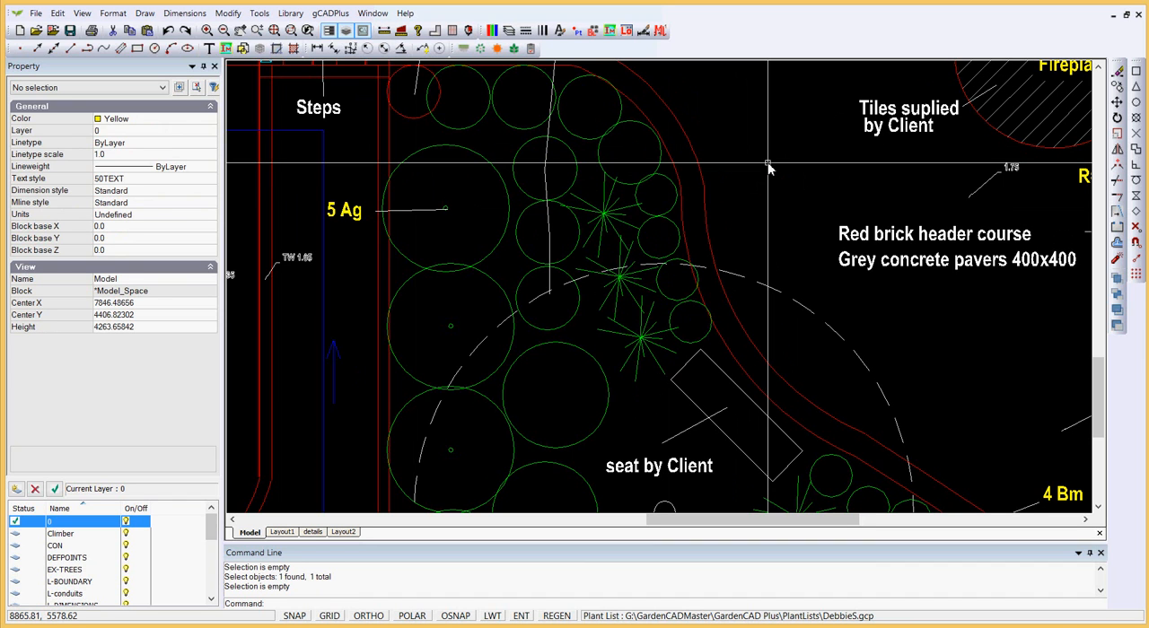
# Step: Start a smart plant label on one small shrub near the curved path and run a line leader from its centre across the path
pyautogui.click(331, 14)
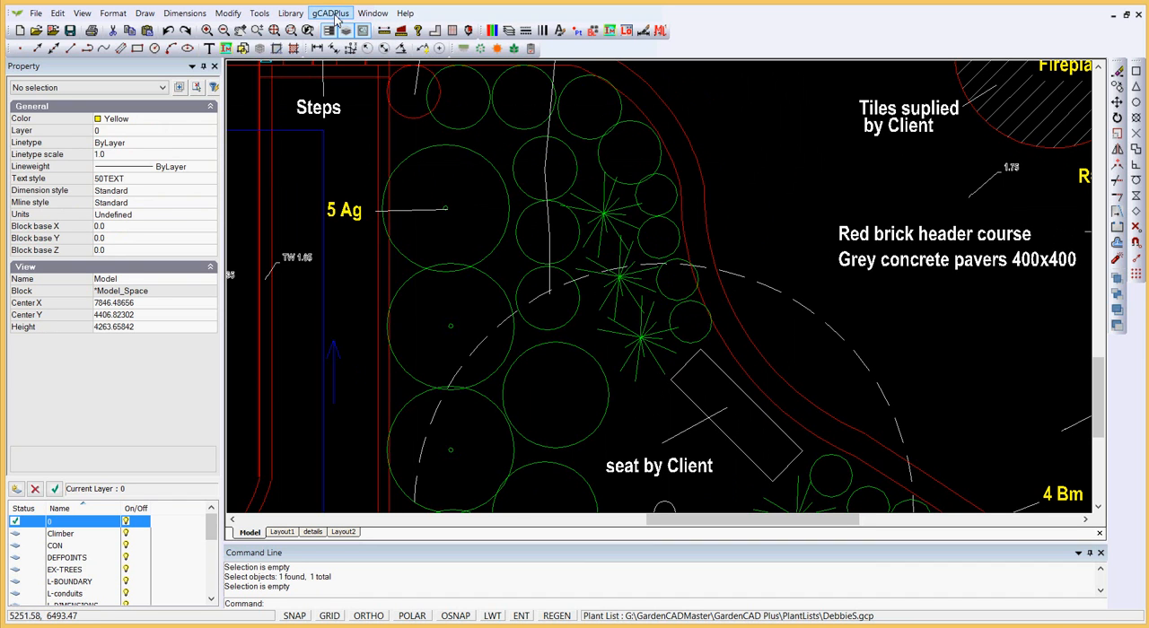
pyautogui.moveTo(392, 30)
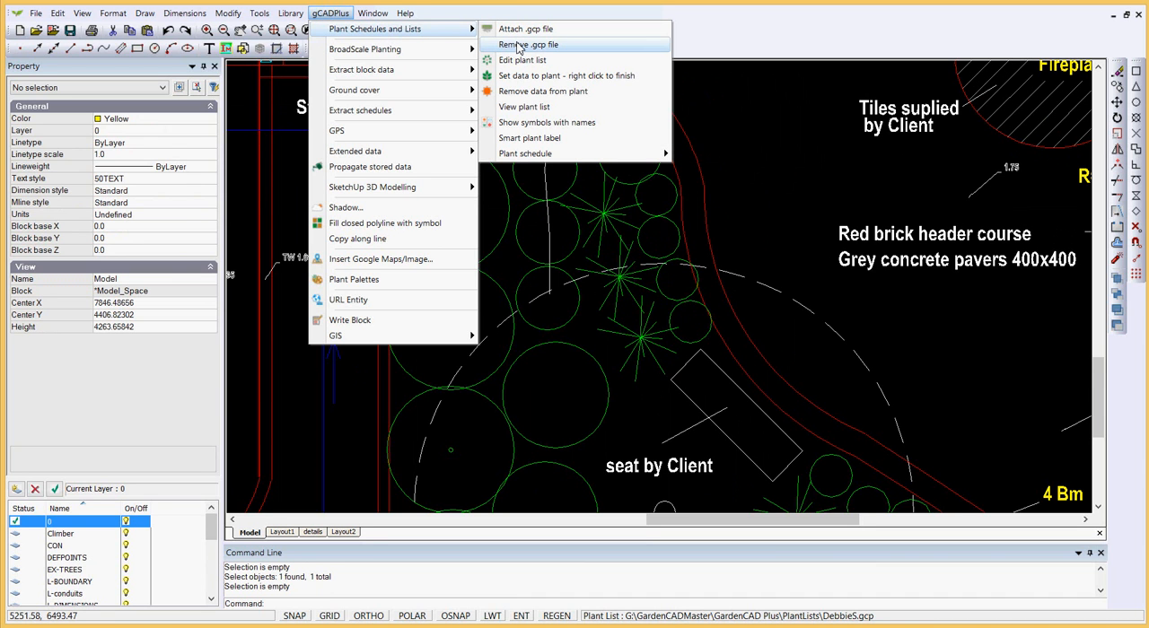
pyautogui.click(539, 139)
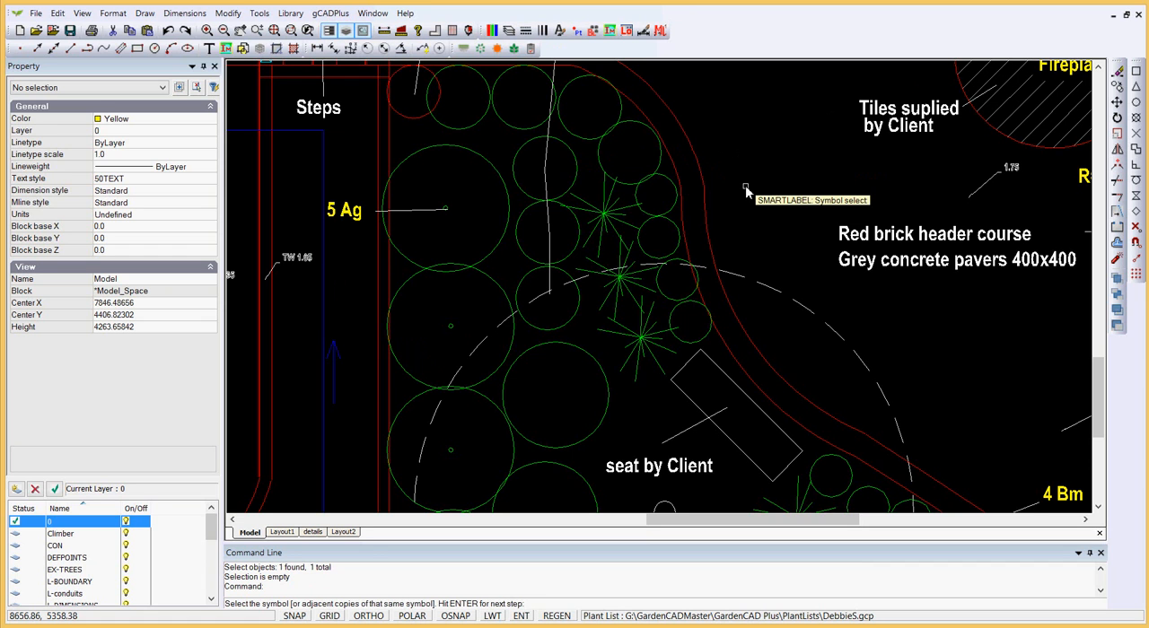
pyautogui.click(673, 230)
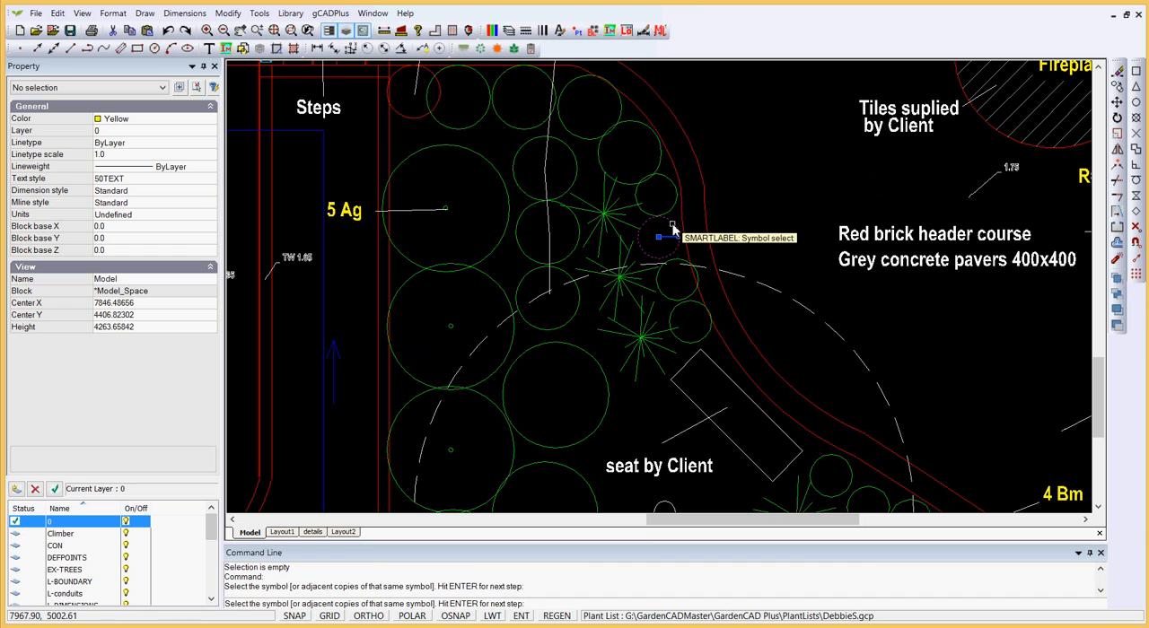
pyautogui.press('Return')
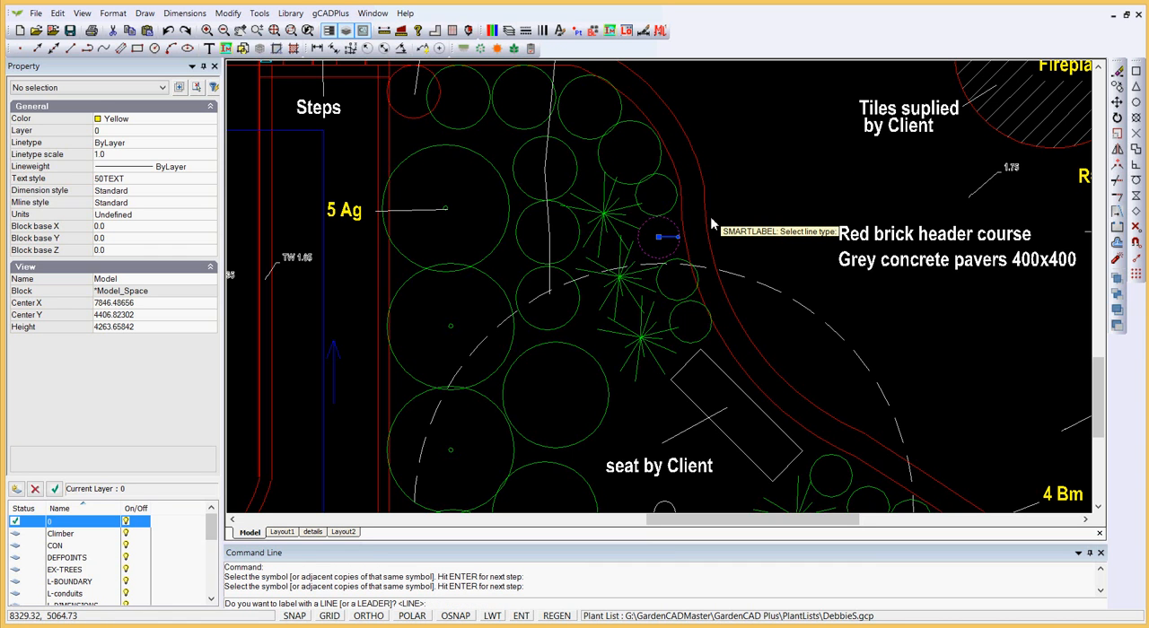
pyautogui.press('Return')
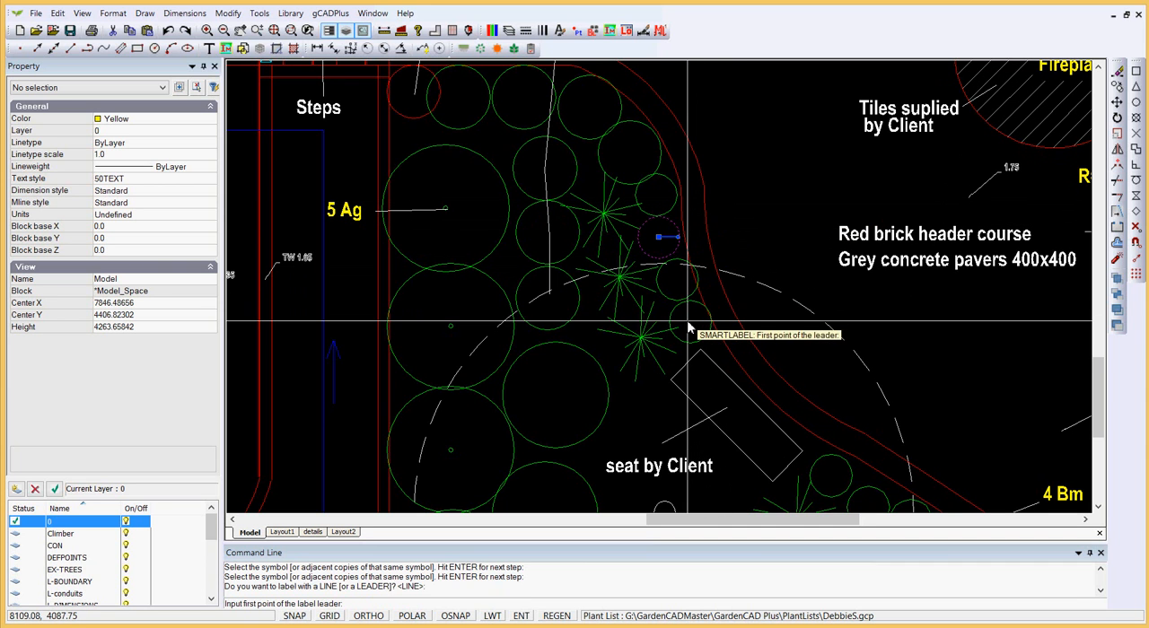
pyautogui.click(665, 237)
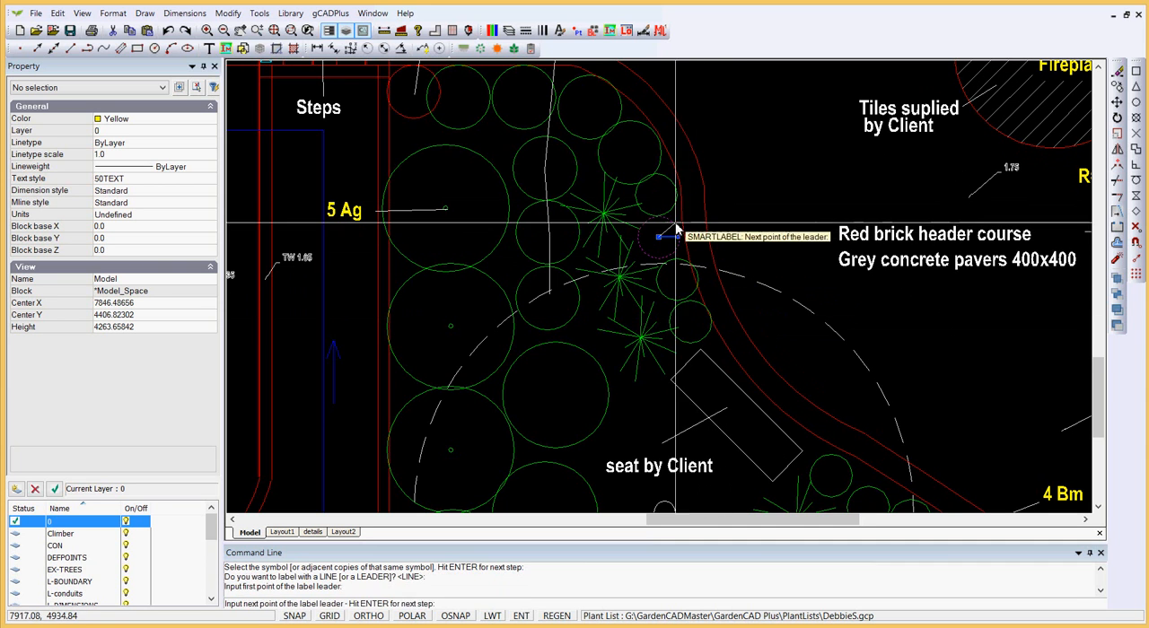
pyautogui.click(718, 195)
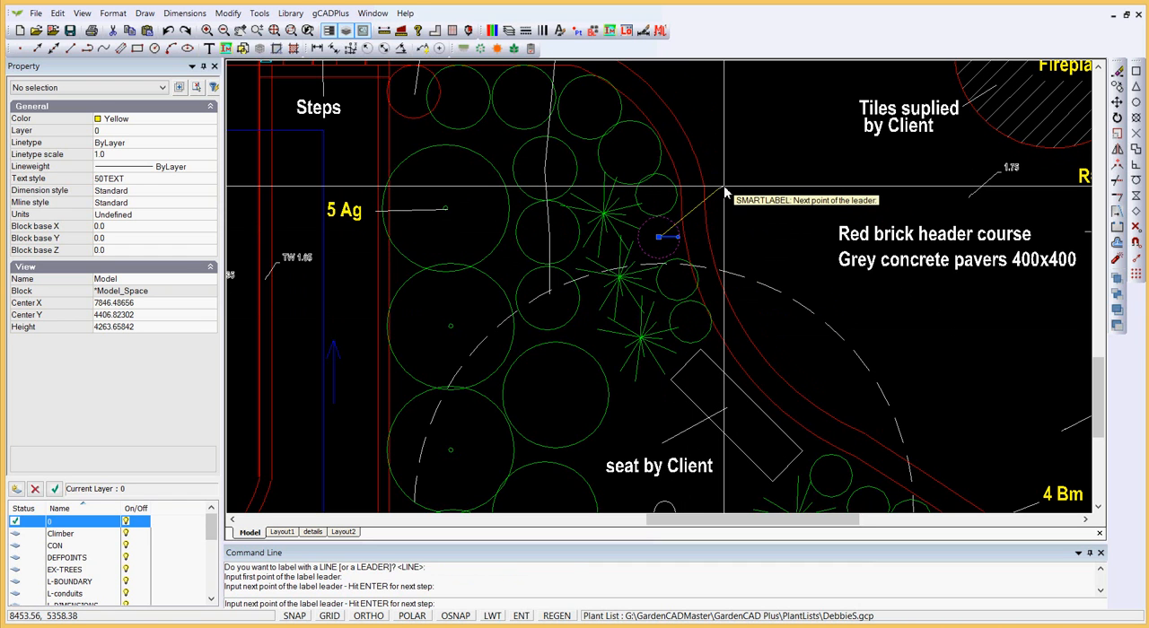
pyautogui.press('Return')
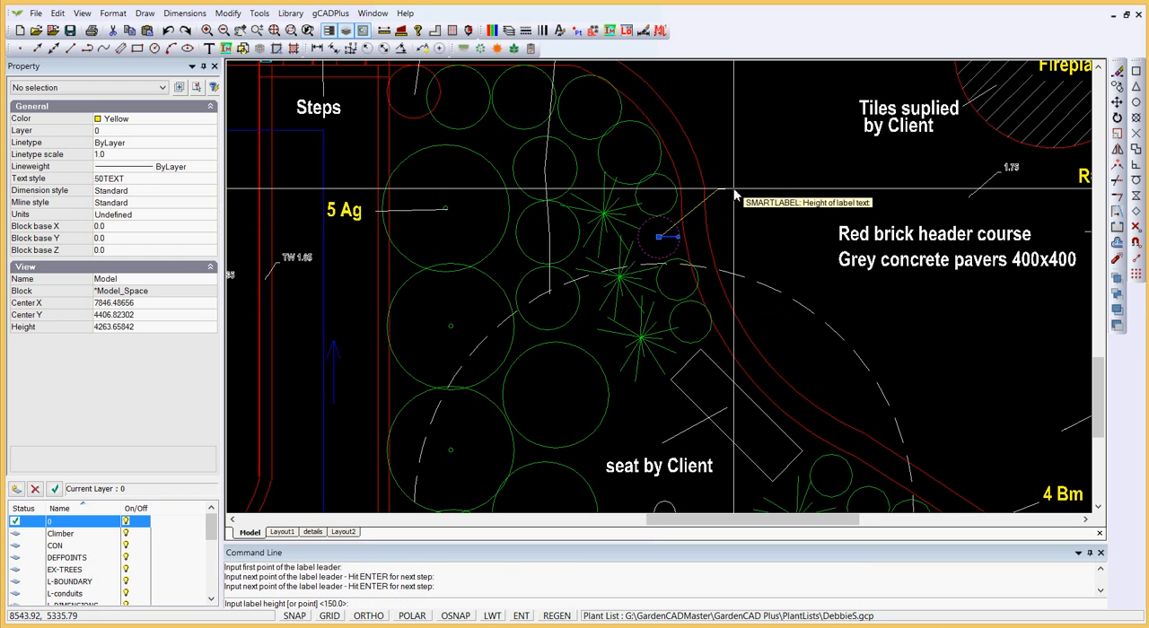
# Step: Finish the single-shrub label at text height 150 with plant code and symbol count, leaving out botanical and common names
pyautogui.press('Return')
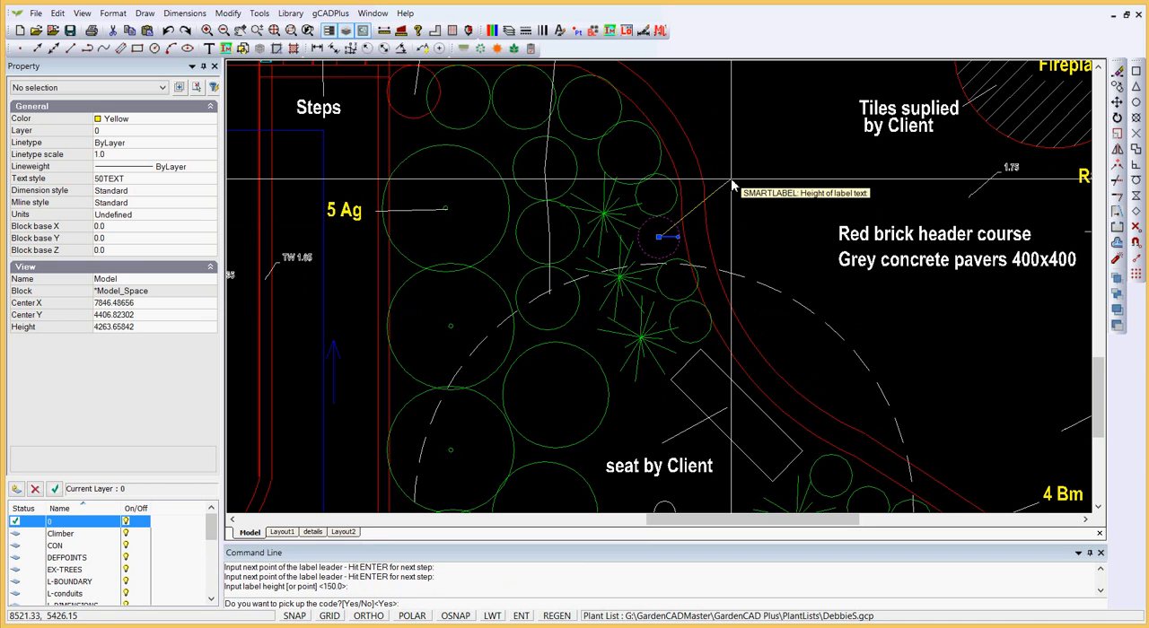
pyautogui.press('Return')
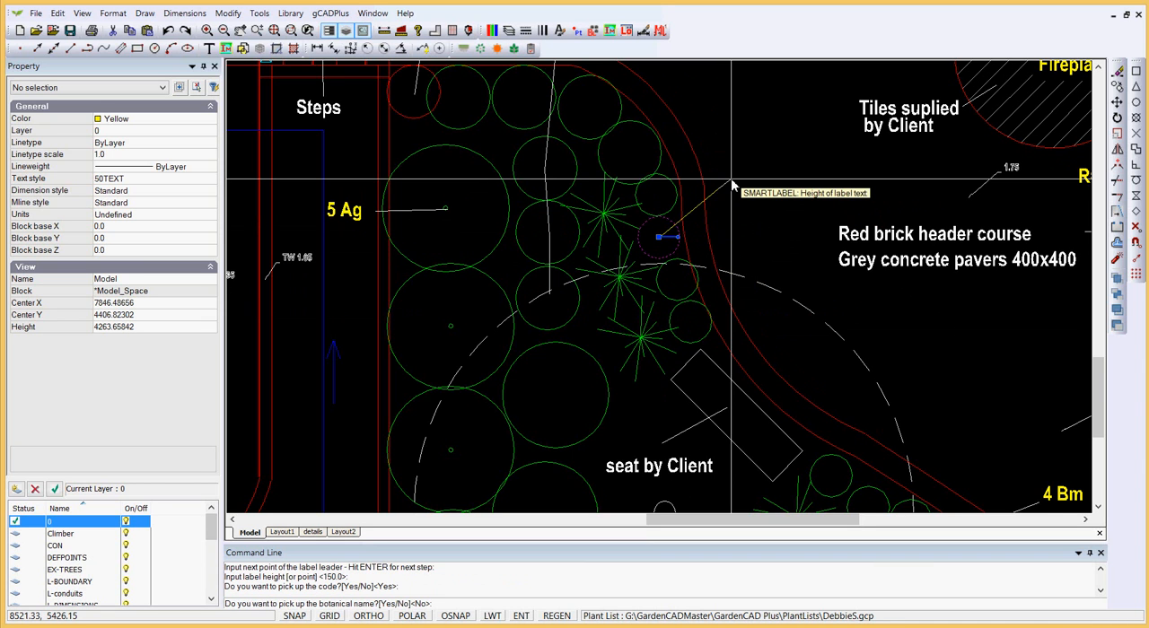
pyautogui.press('Return')
pyautogui.press('Return')
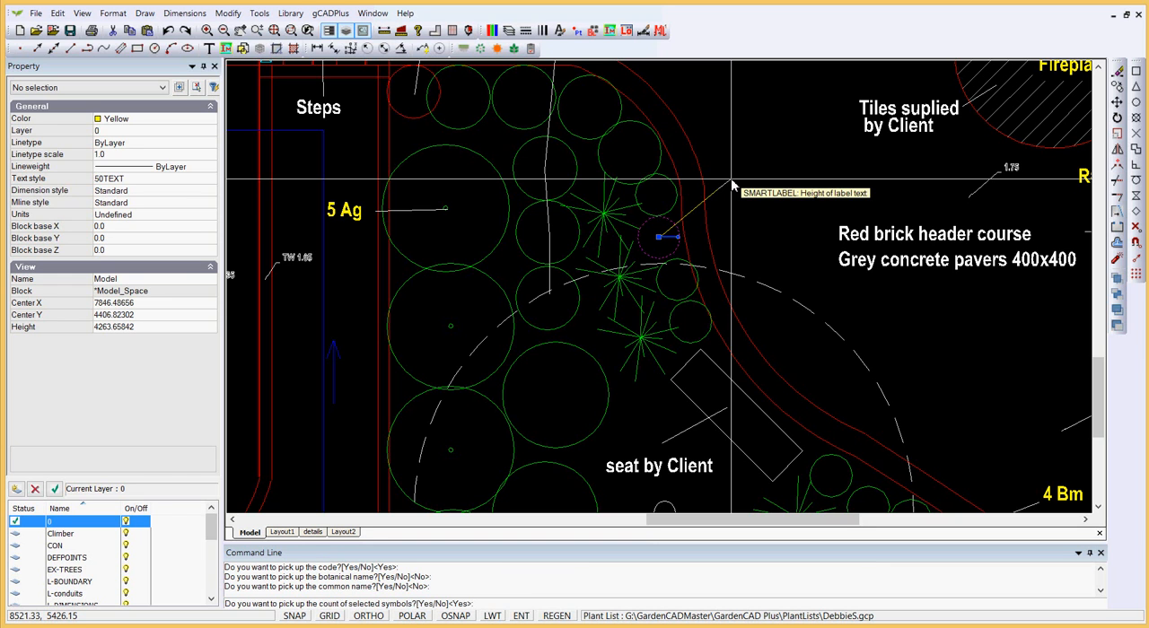
pyautogui.press('Return')
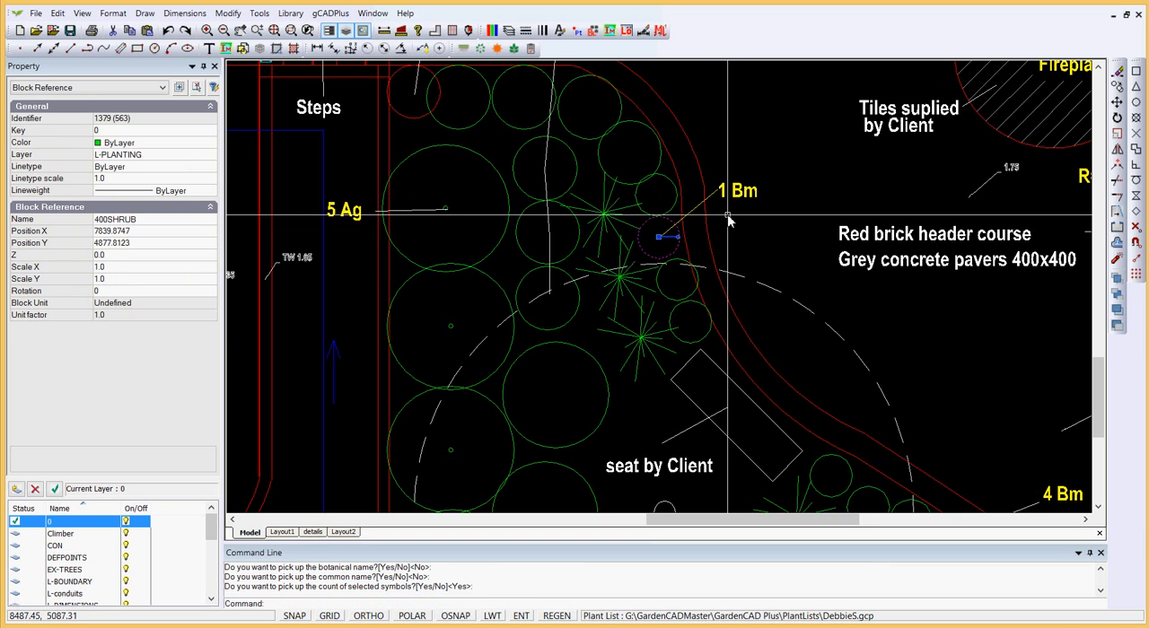
# Step: Delete the single-shrub smart label together with its leader line
pyautogui.press('Escape')
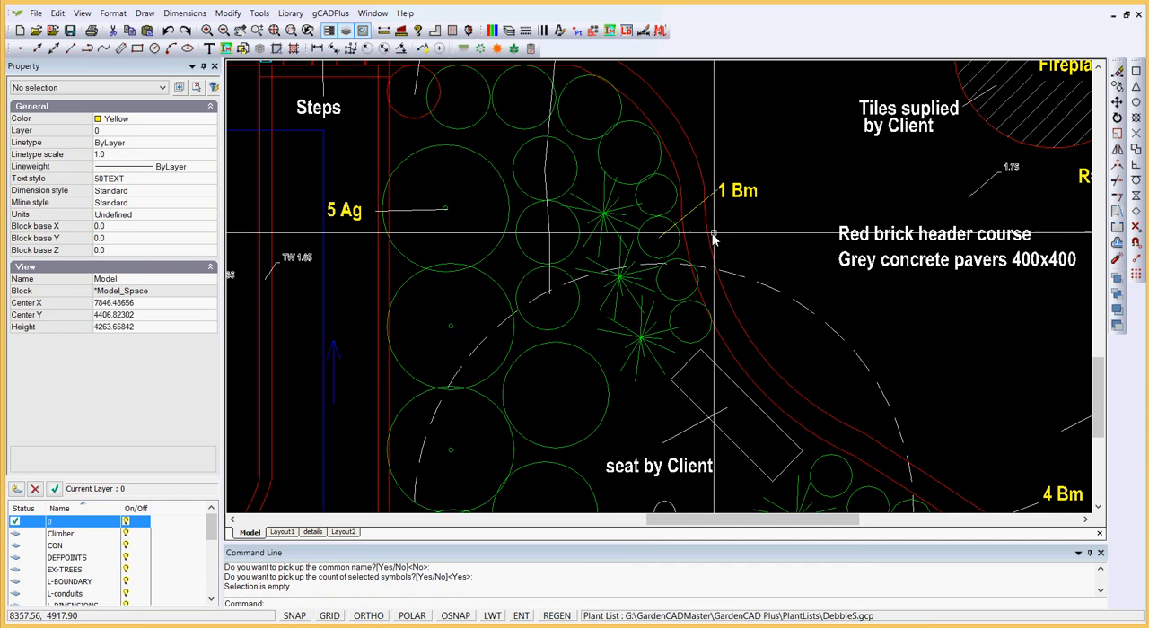
pyautogui.click(718, 176)
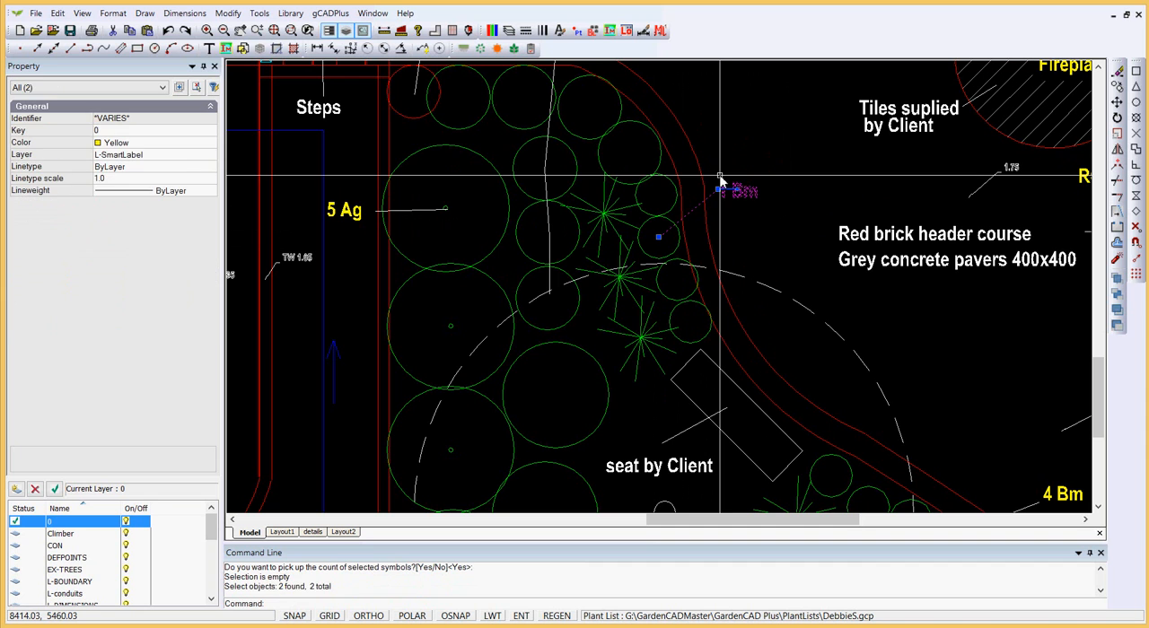
pyautogui.press('Delete')
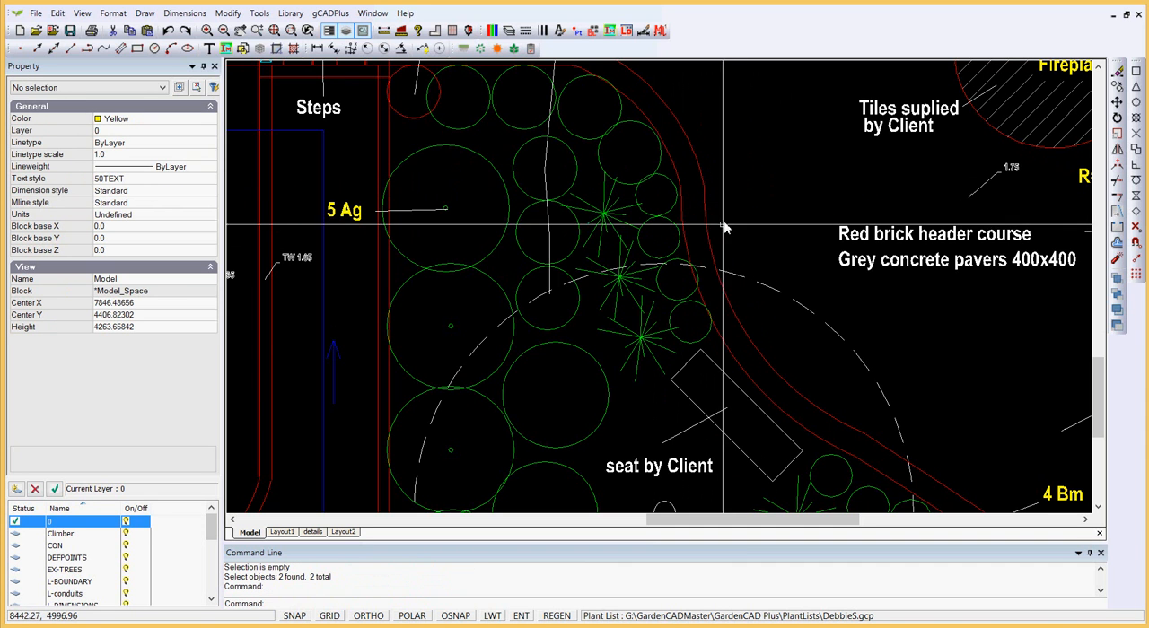
# Step: Start a smart plant label covering the four adjacent small shrubs along the curved path's edge
pyautogui.click(331, 13)
pyautogui.moveTo(384, 35)
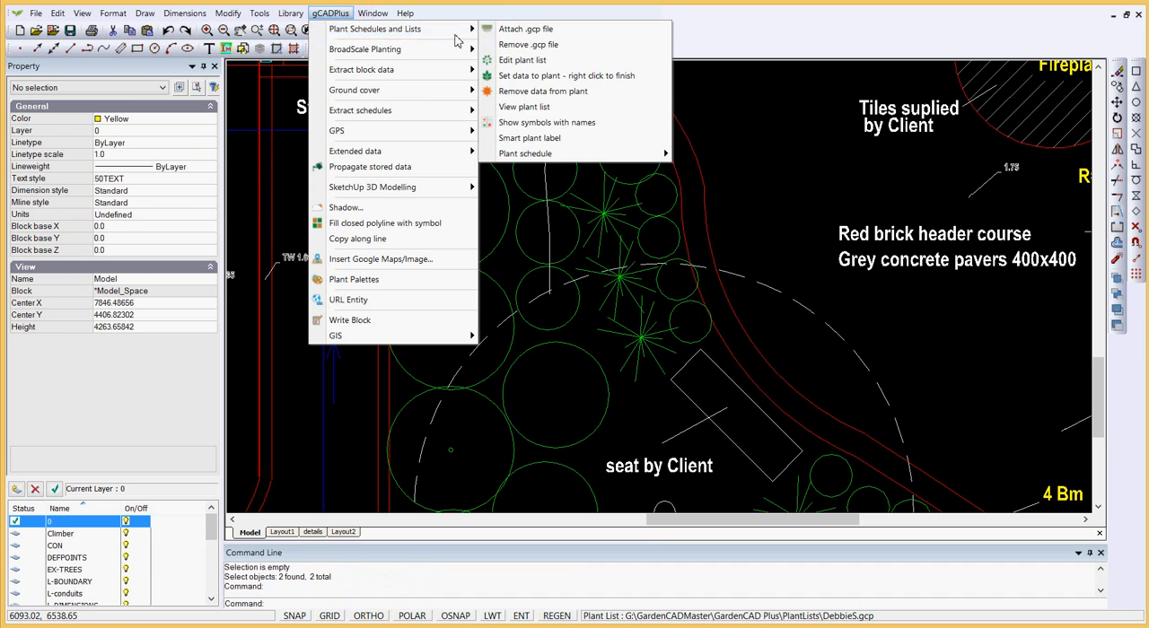
pyautogui.click(530, 139)
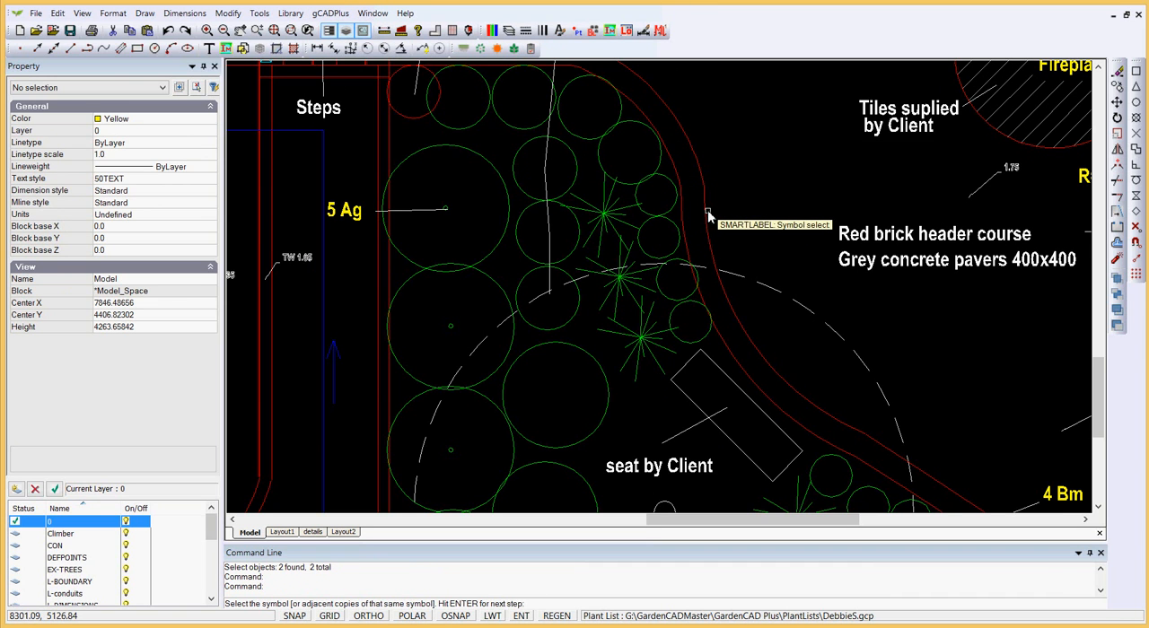
pyautogui.click(690, 323)
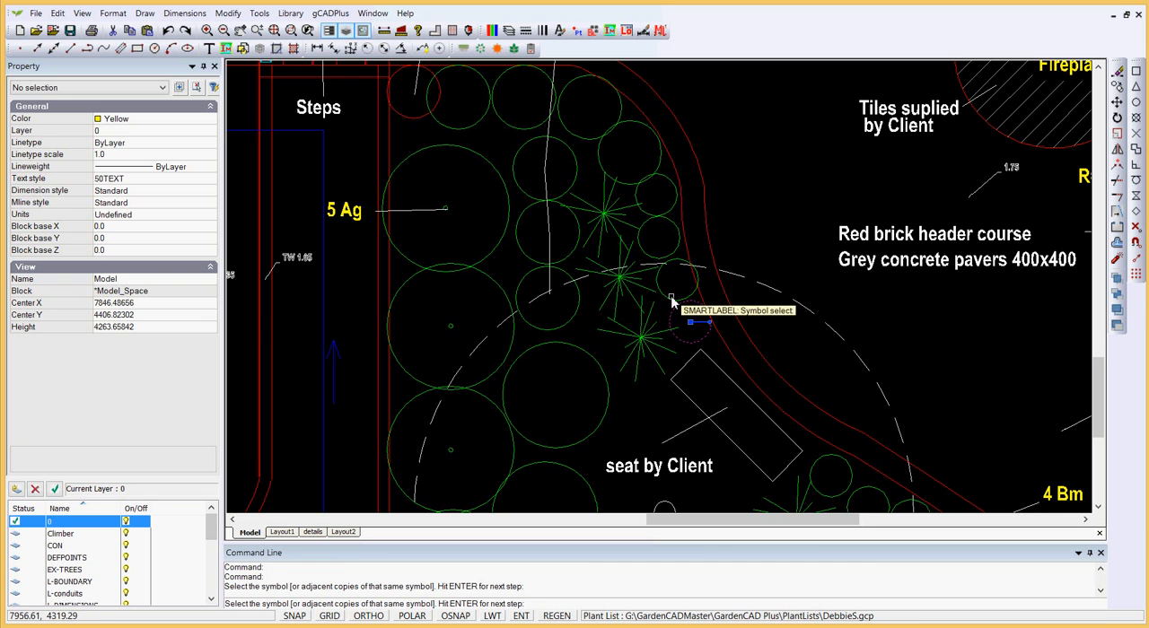
pyautogui.click(672, 274)
pyautogui.click(671, 244)
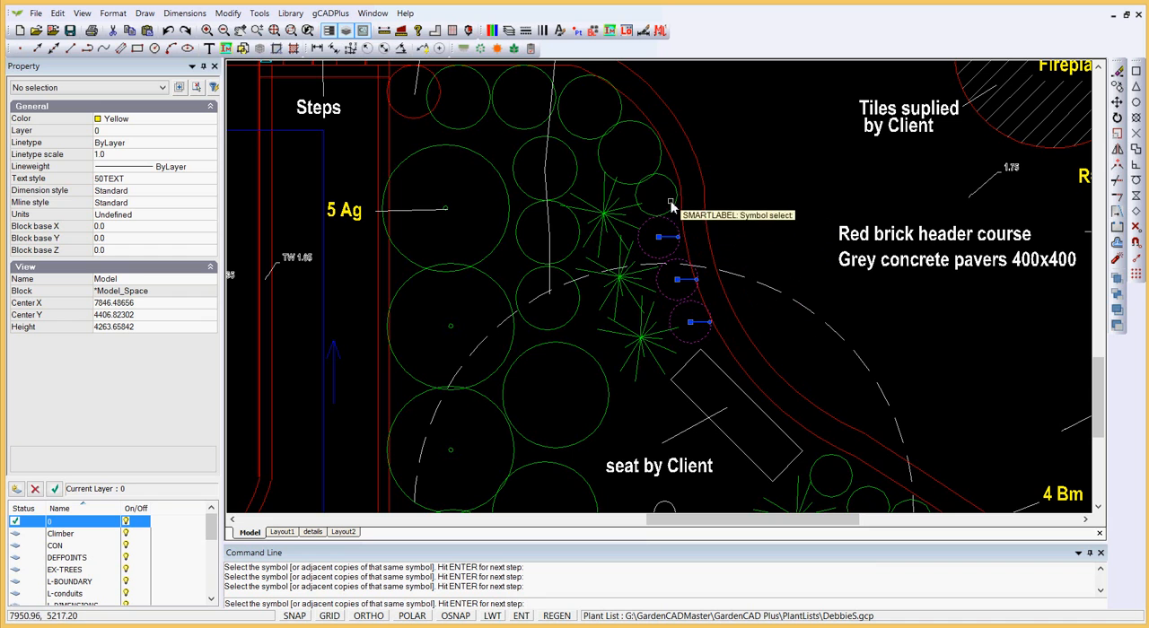
pyautogui.click(668, 205)
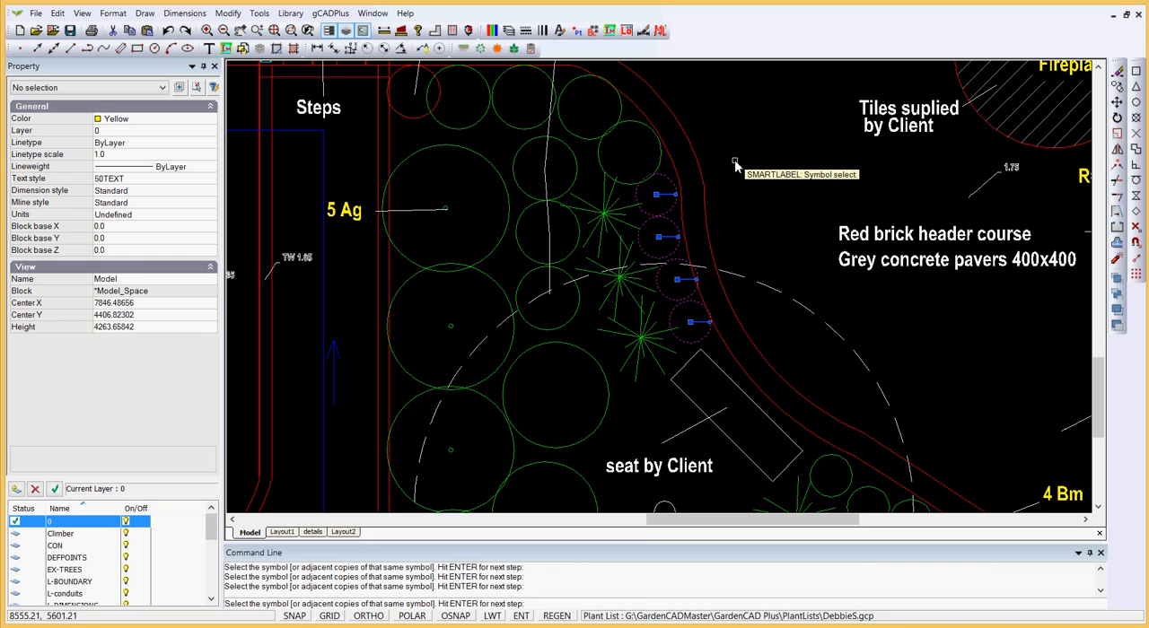
pyautogui.press('Return')
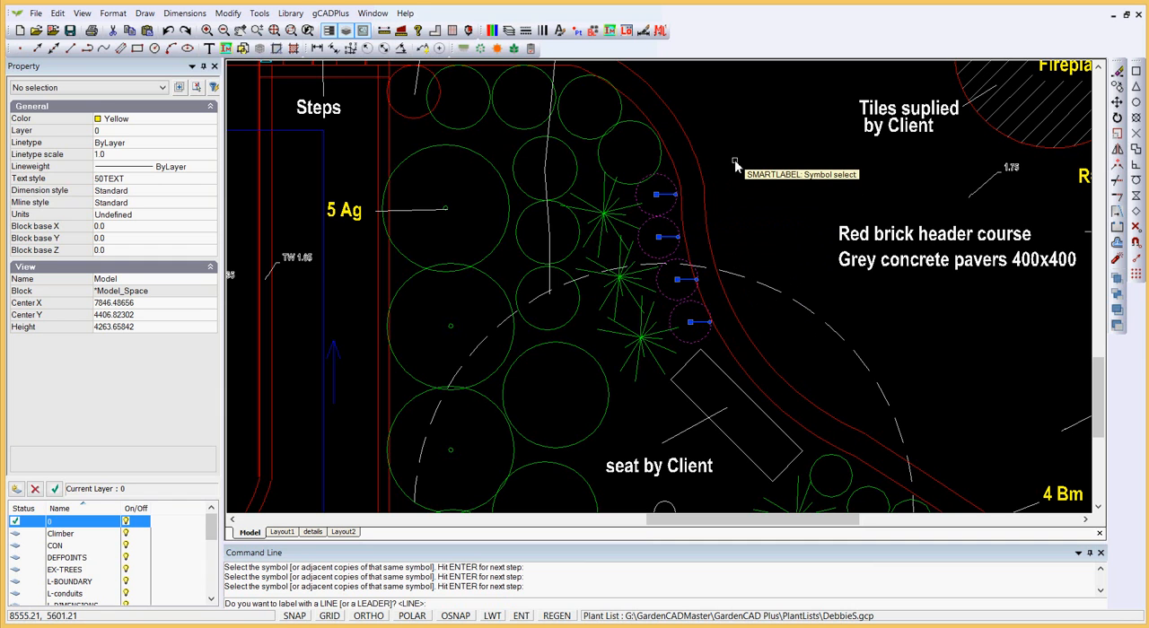
# Step: Draw the label's line leader from the lowest shrub through the centres of all four and out across the path
pyautogui.press('Return')
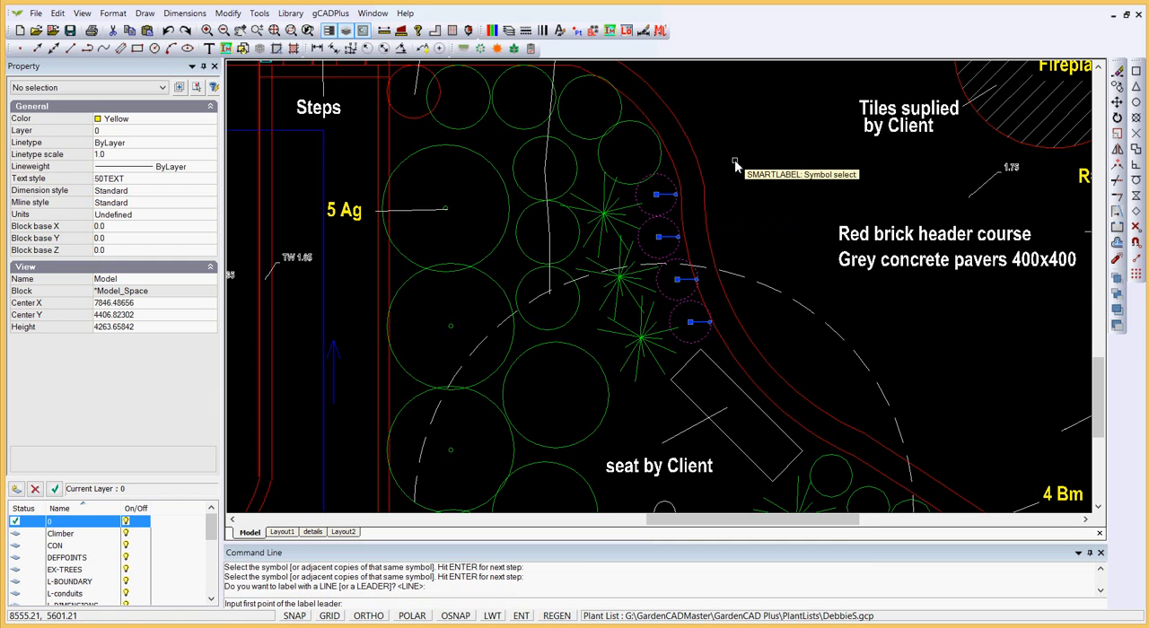
pyautogui.click(690, 316)
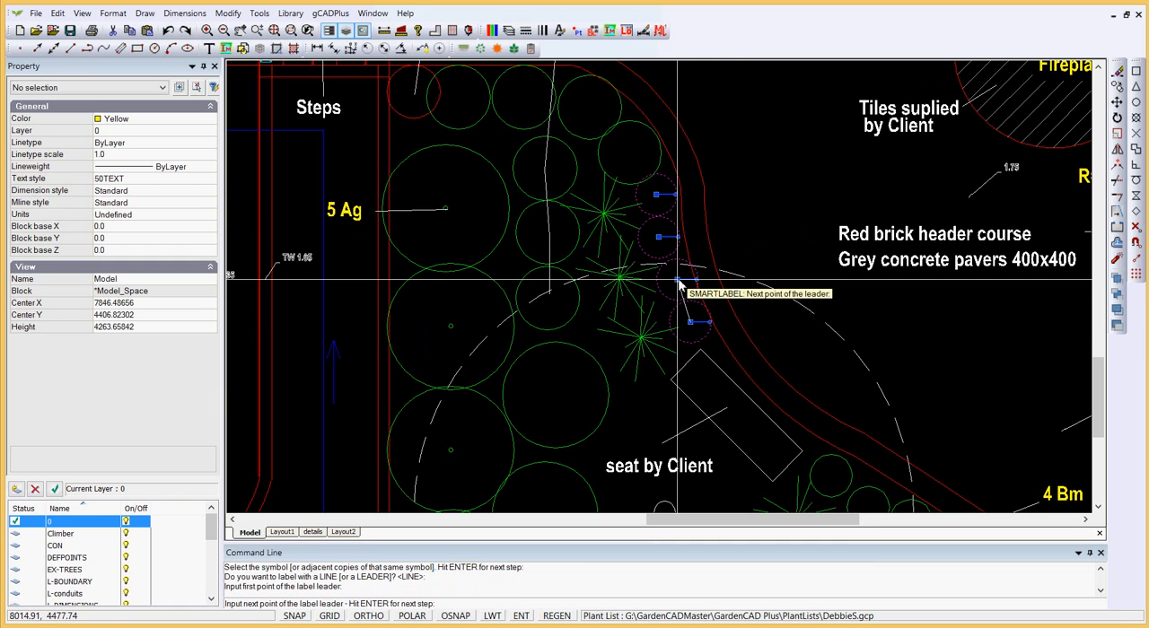
pyautogui.click(675, 278)
pyautogui.click(661, 238)
pyautogui.click(657, 196)
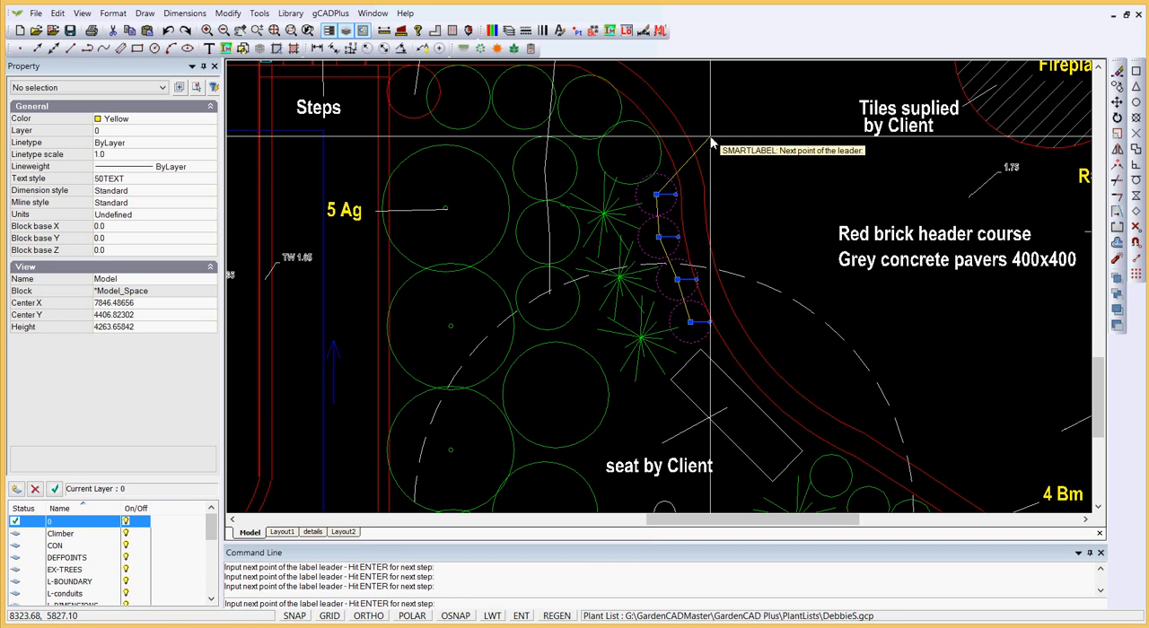
pyautogui.press('Return')
pyautogui.press('Return')
pyautogui.press('Return')
pyautogui.press('Return')
pyautogui.press('Return')
pyautogui.press('Return')
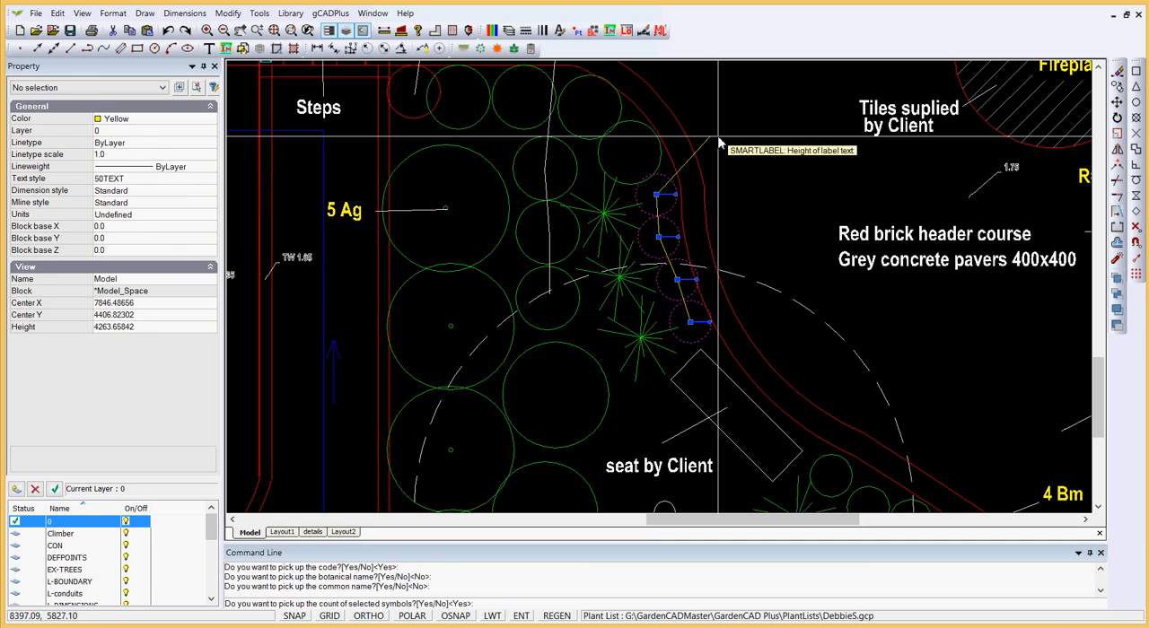
# Step: Complete the four-shrub label at text height 150 with plant code and count but no botanical or common name, and clear the selection
pyautogui.rightClick(737, 191)
pyautogui.click(762, 215)
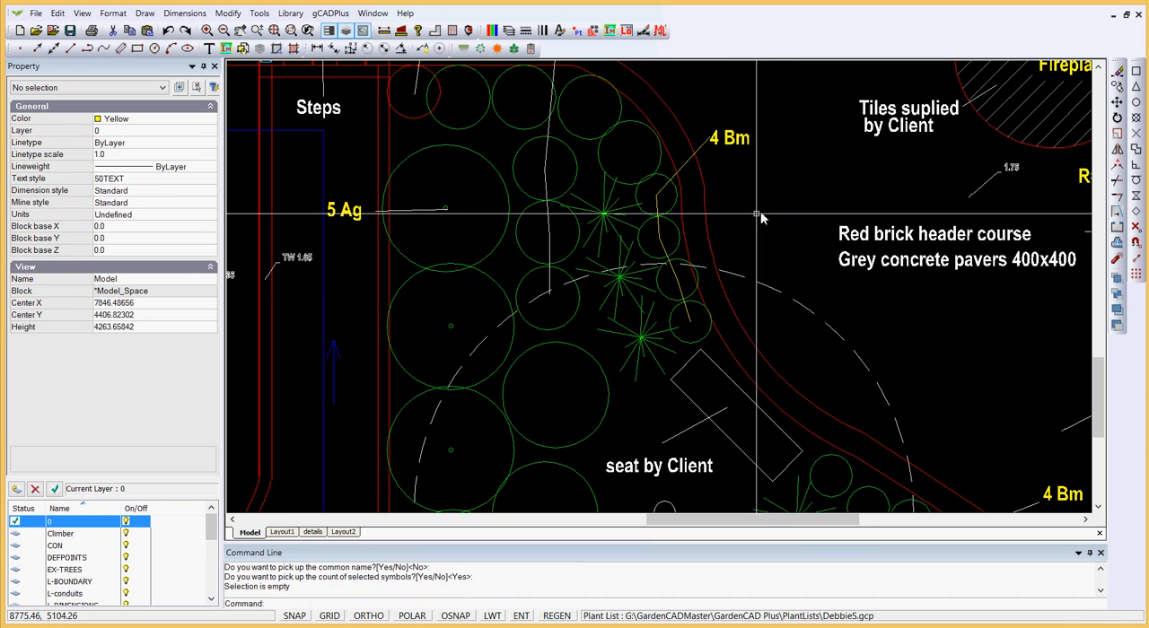
# Step: Move the new 4 Bm label text slightly up and away from the end of its leader
pyautogui.click(729, 141)
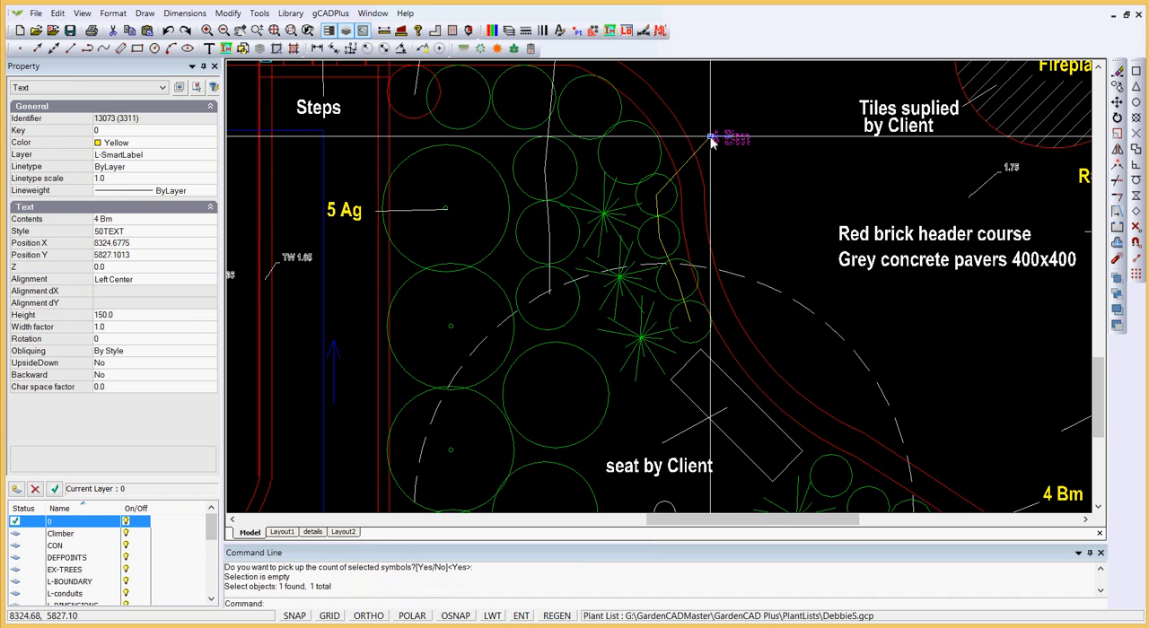
pyautogui.click(718, 134)
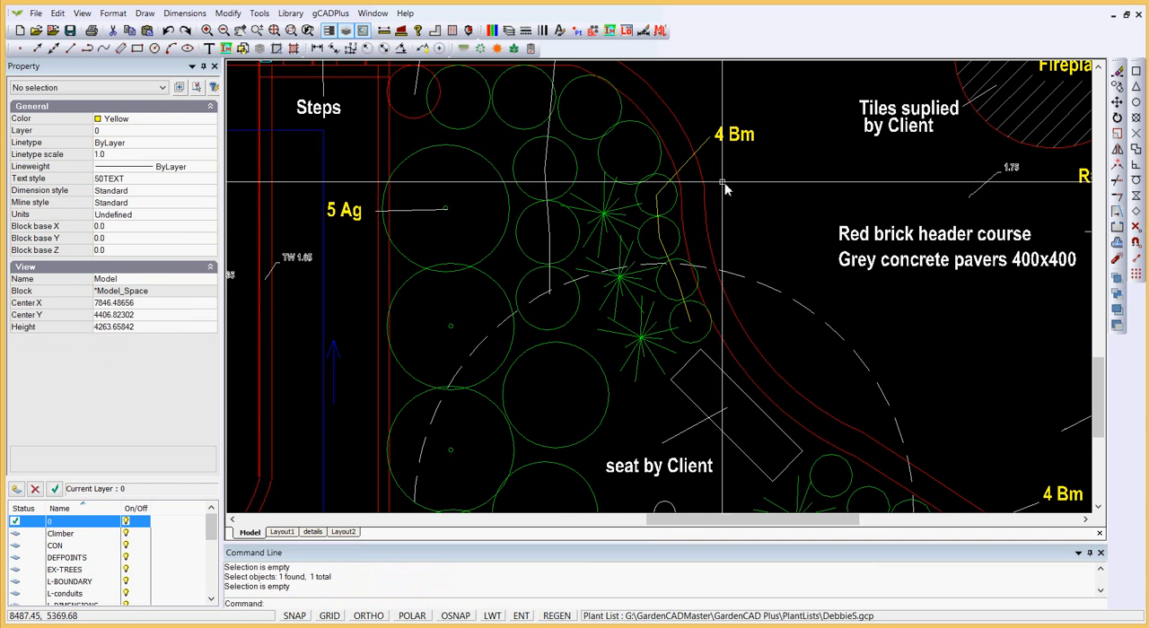
pyautogui.scroll(-2, 728, 189)
pyautogui.scroll(3, 720, 185)
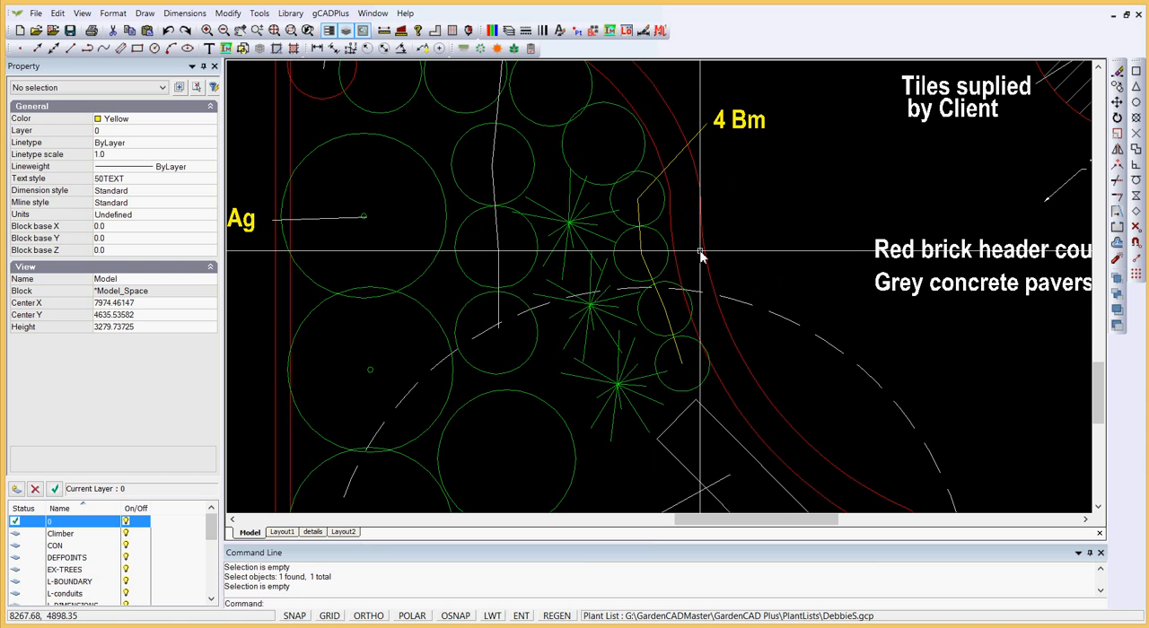
pyautogui.scroll(-4, 725, 236)
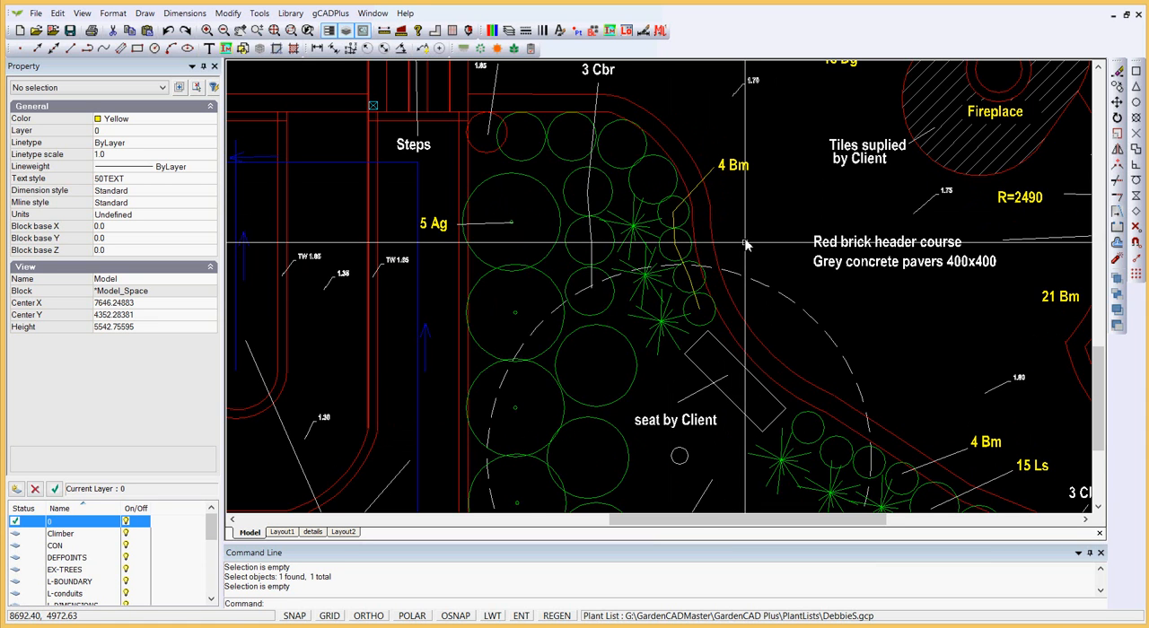
pyautogui.scroll(2, 709, 298)
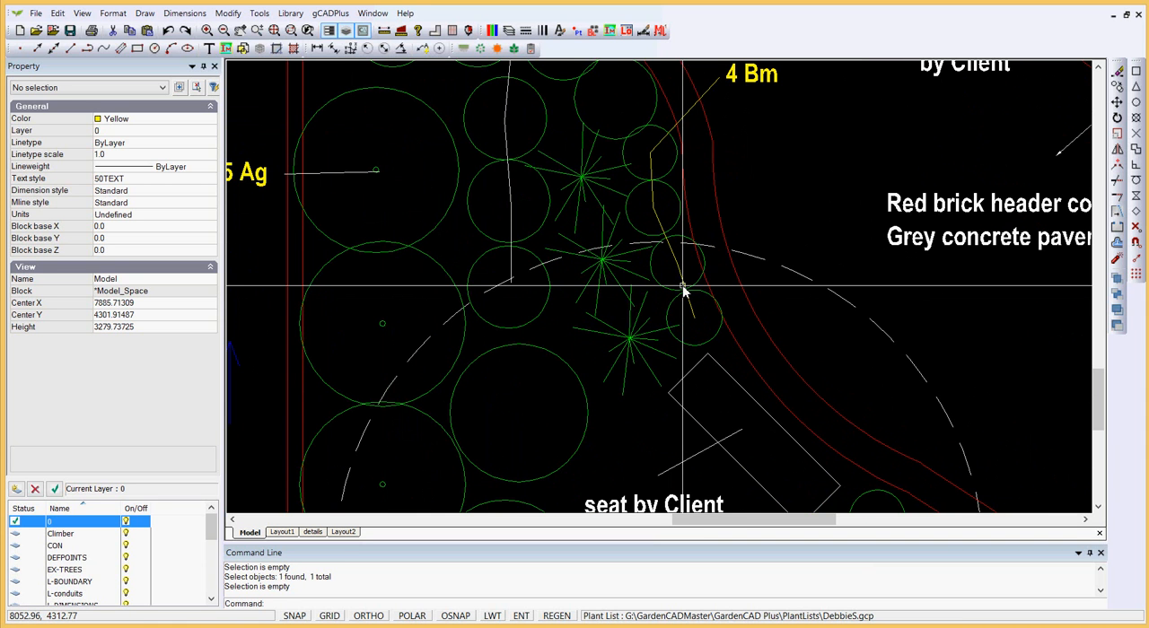
pyautogui.click(380, 16)
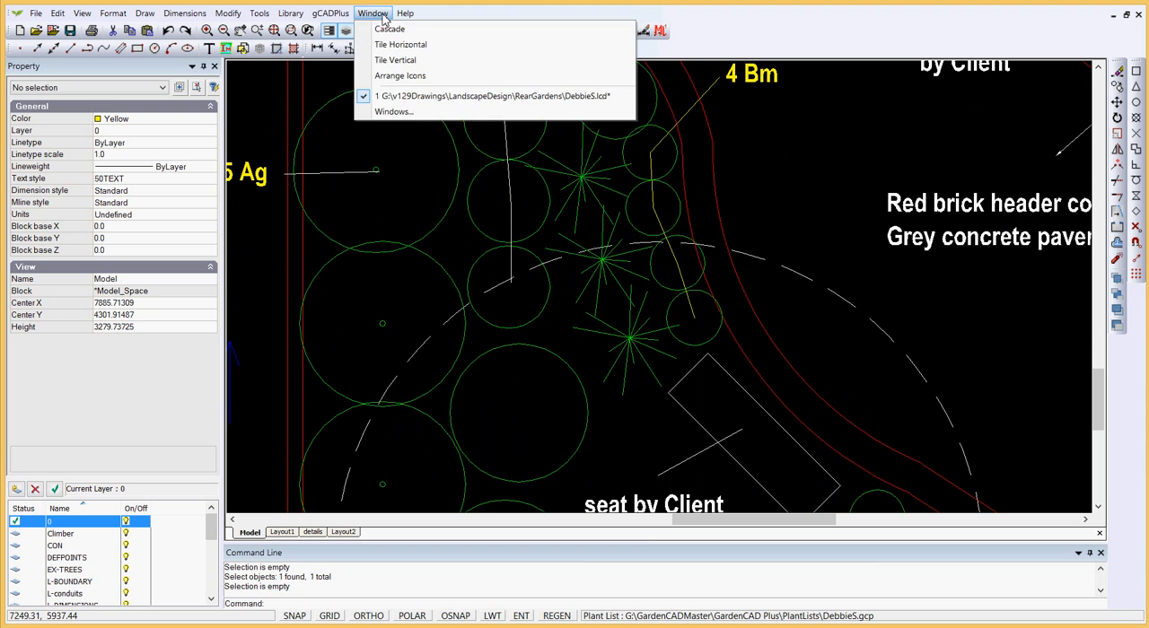
pyautogui.moveTo(349, 15)
pyautogui.moveTo(397, 31)
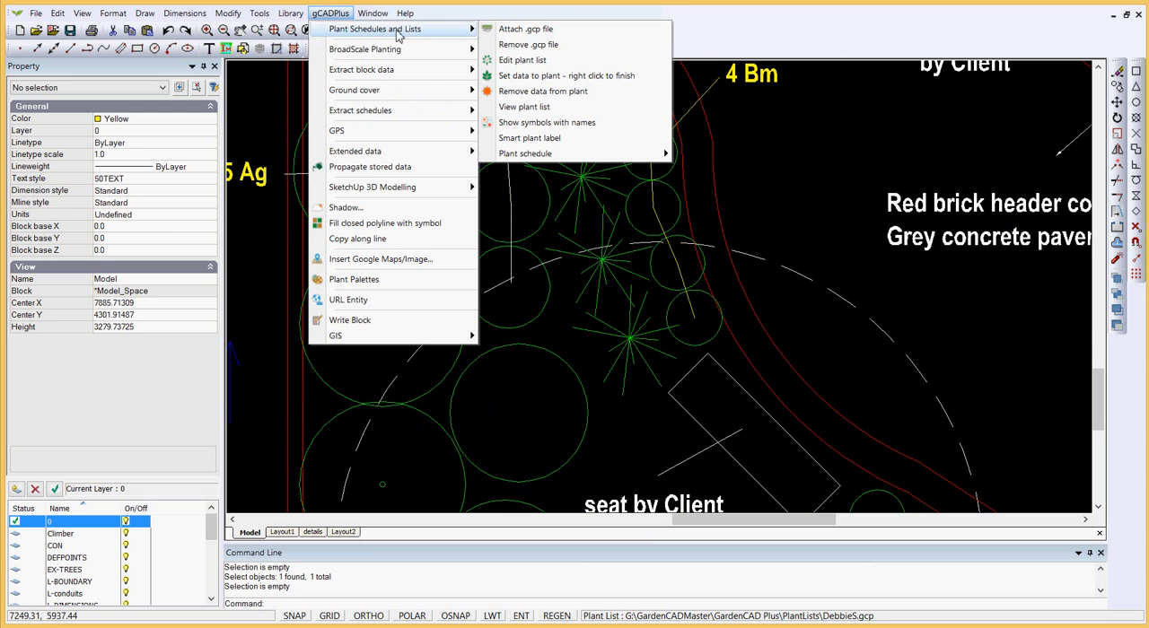
pyautogui.click(526, 60)
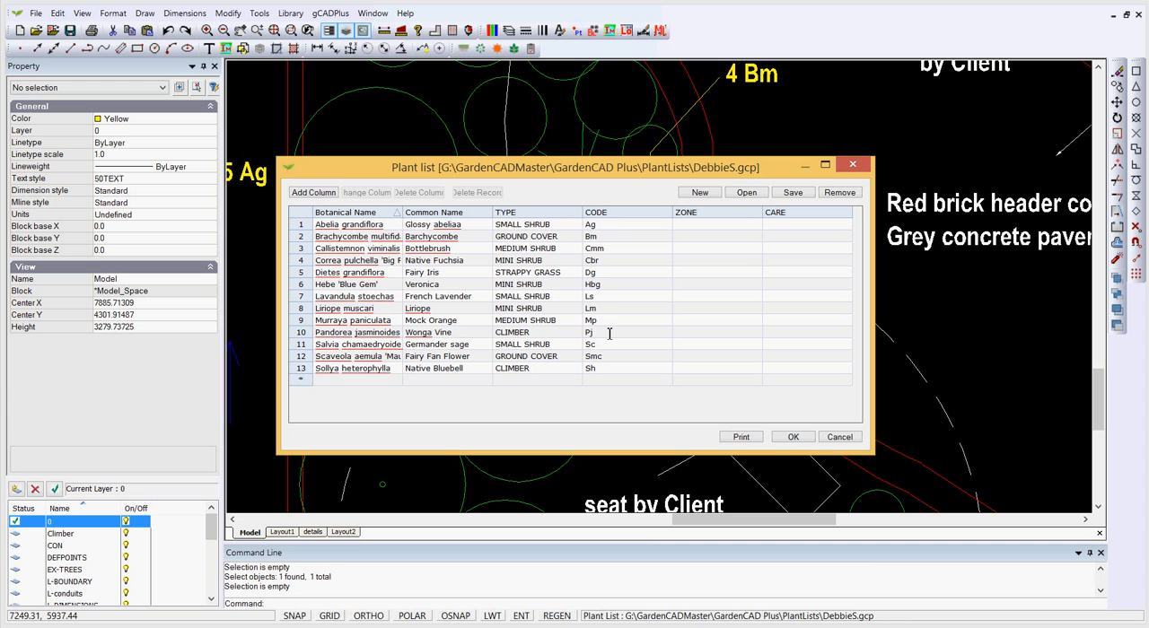
pyautogui.click(841, 438)
# Step: Inspect the planting bed beside the fig up close, around the four spiral-patterned shrubs above the steps
pyautogui.scroll(-2, 778, 296)
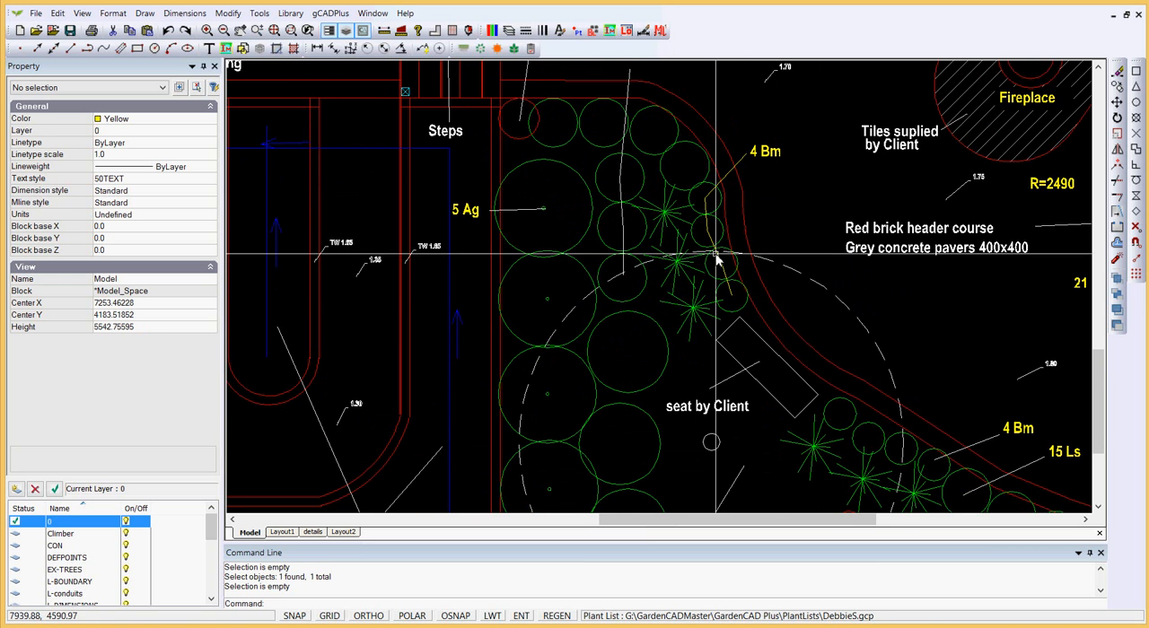
pyautogui.moveTo(391, 184)
pyautogui.mouseDown(button='middle')
pyautogui.moveTo(649, 367)
pyautogui.moveTo(659, 387)
pyautogui.mouseUp(button='middle')
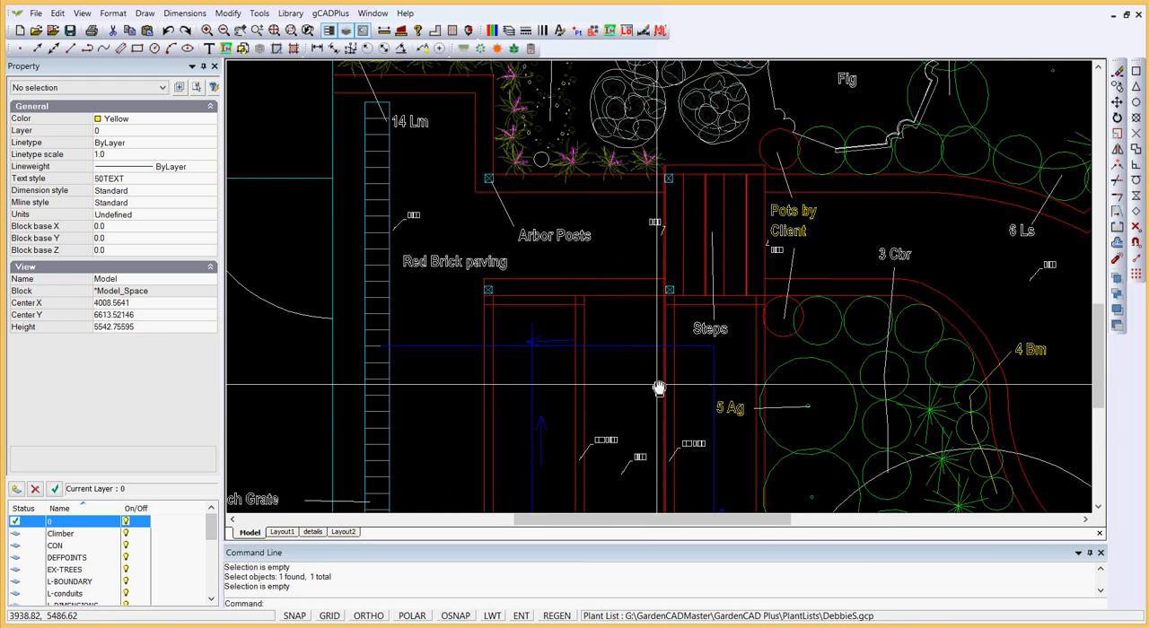
pyautogui.moveTo(649, 194); pyautogui.dragTo(648, 372, button='middle')
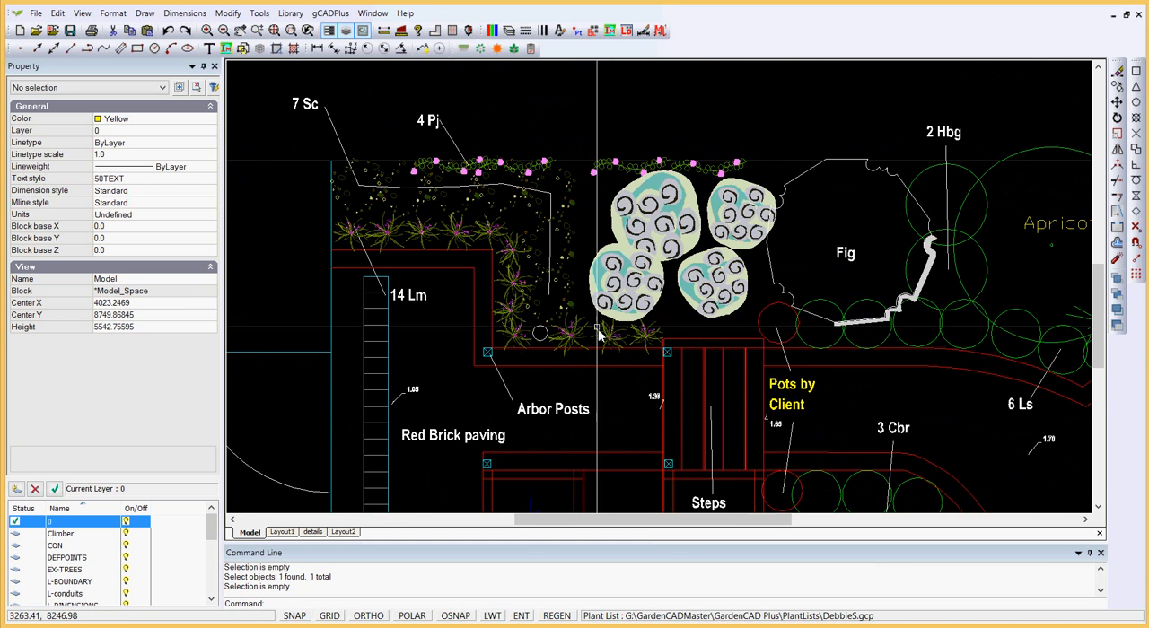
pyautogui.scroll(3, 601, 337)
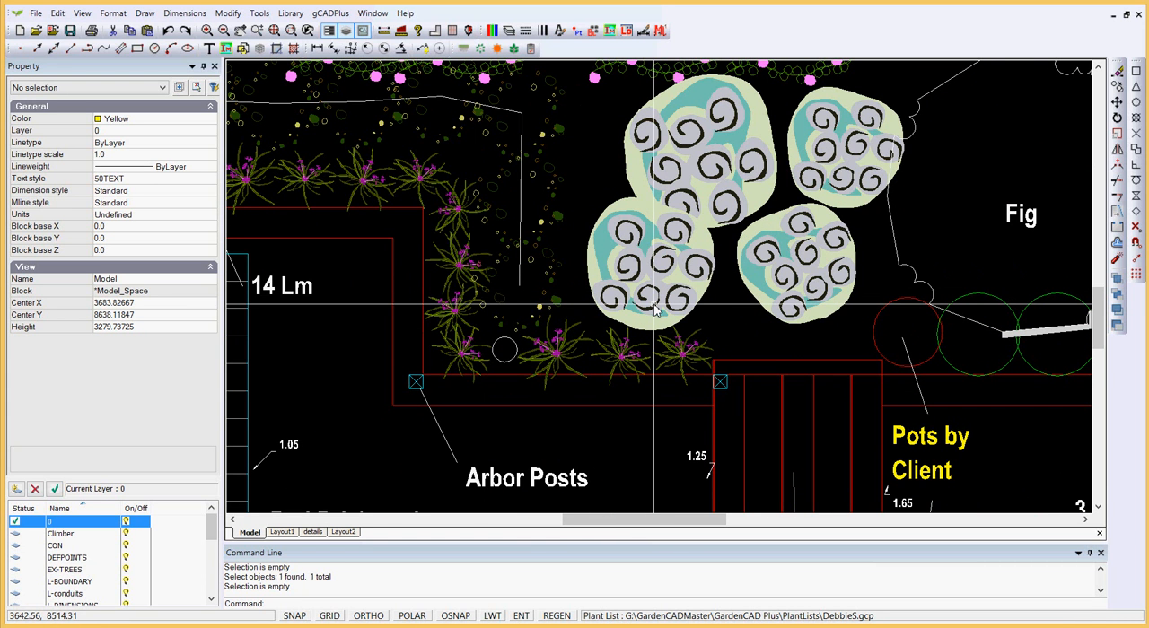